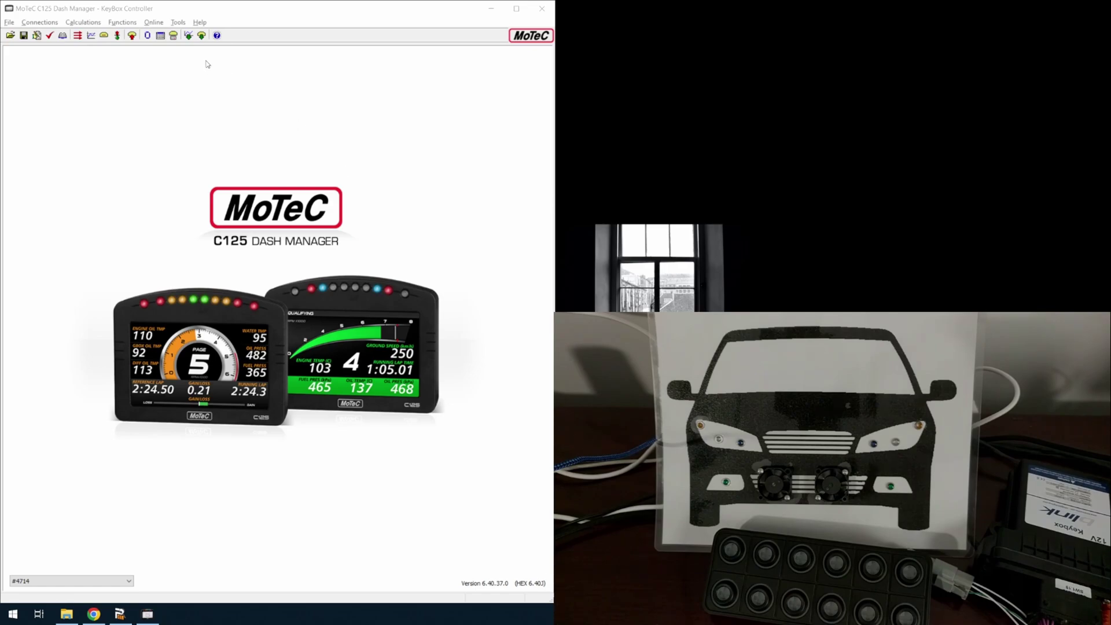
Review and confirm Counter 1's settings in the up/down counters calculation
left_click(105, 99)
left_click(82, 22)
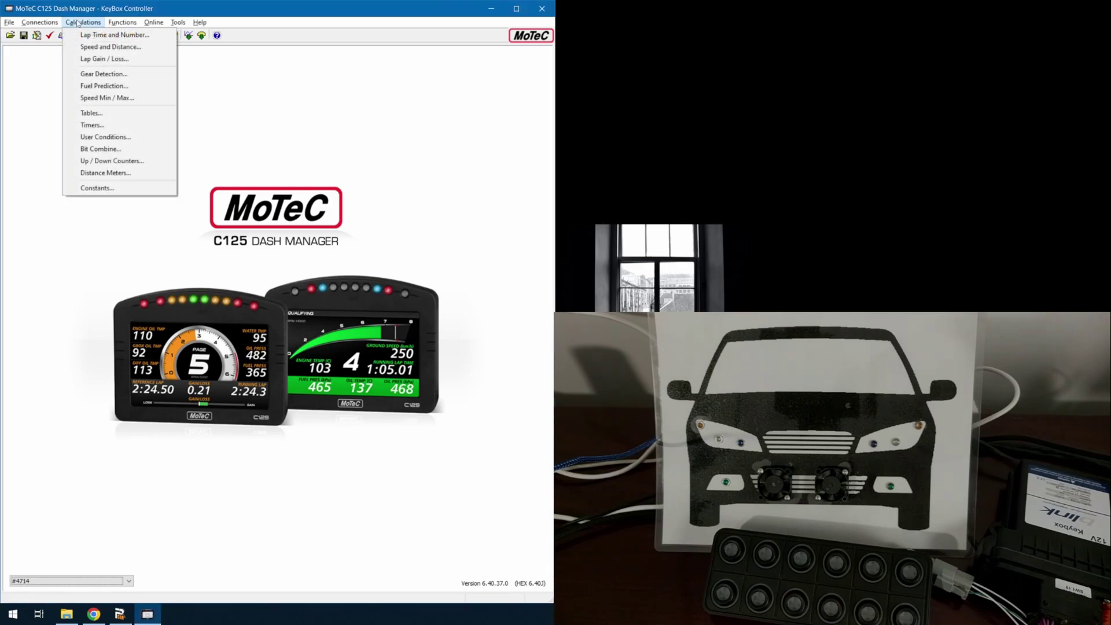
left_click(113, 23)
left_click(82, 22)
left_click(94, 161)
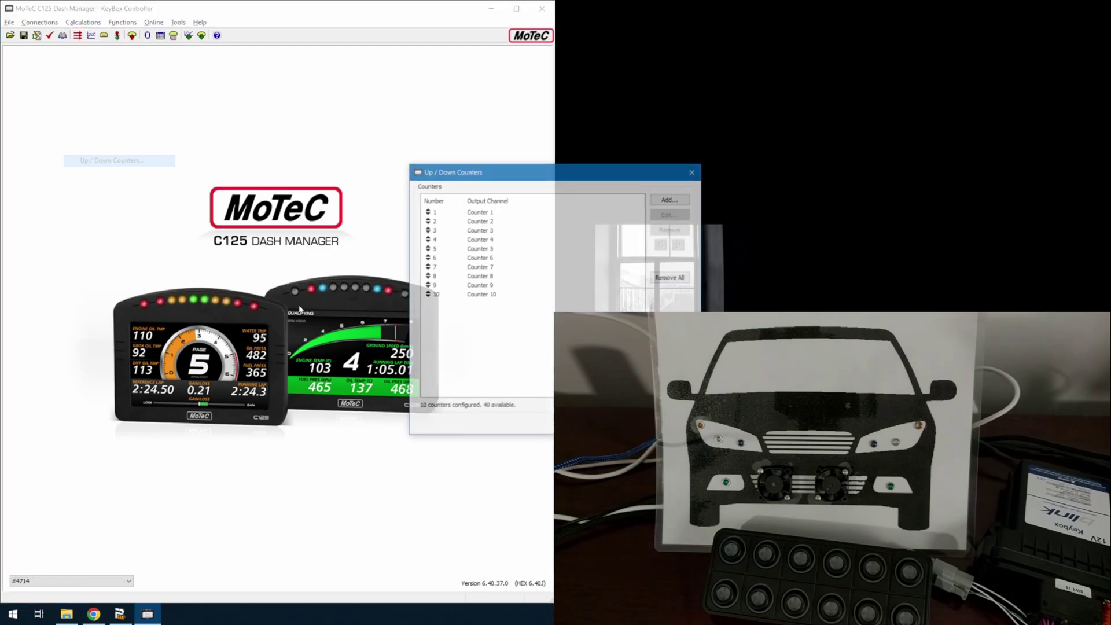
left_click_drag(474, 181, 266, 177)
left_click(223, 207)
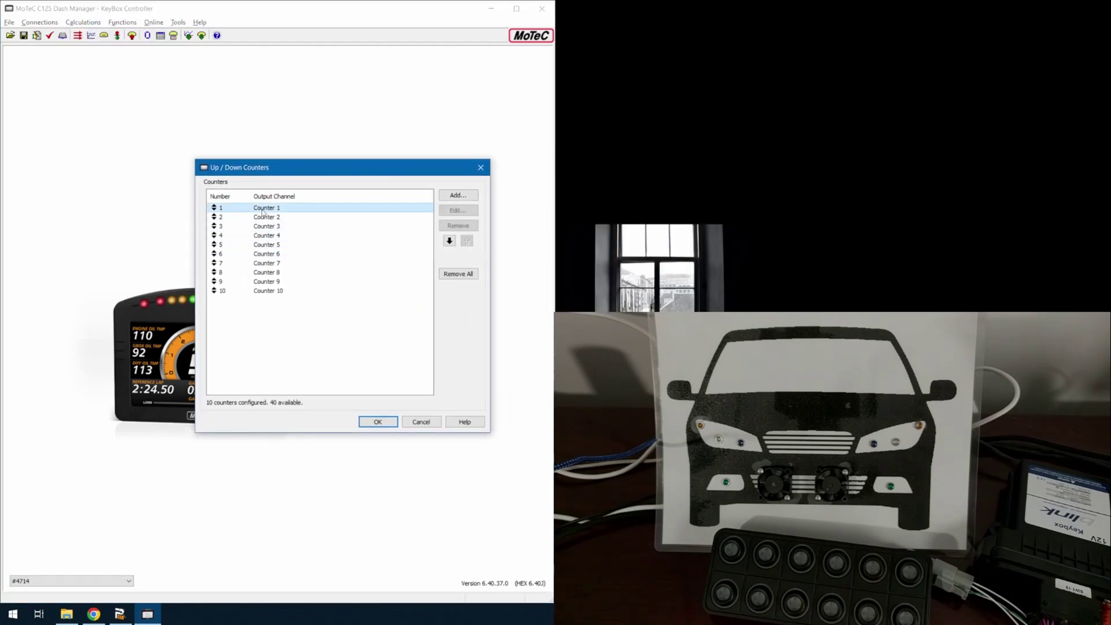
left_click(458, 210)
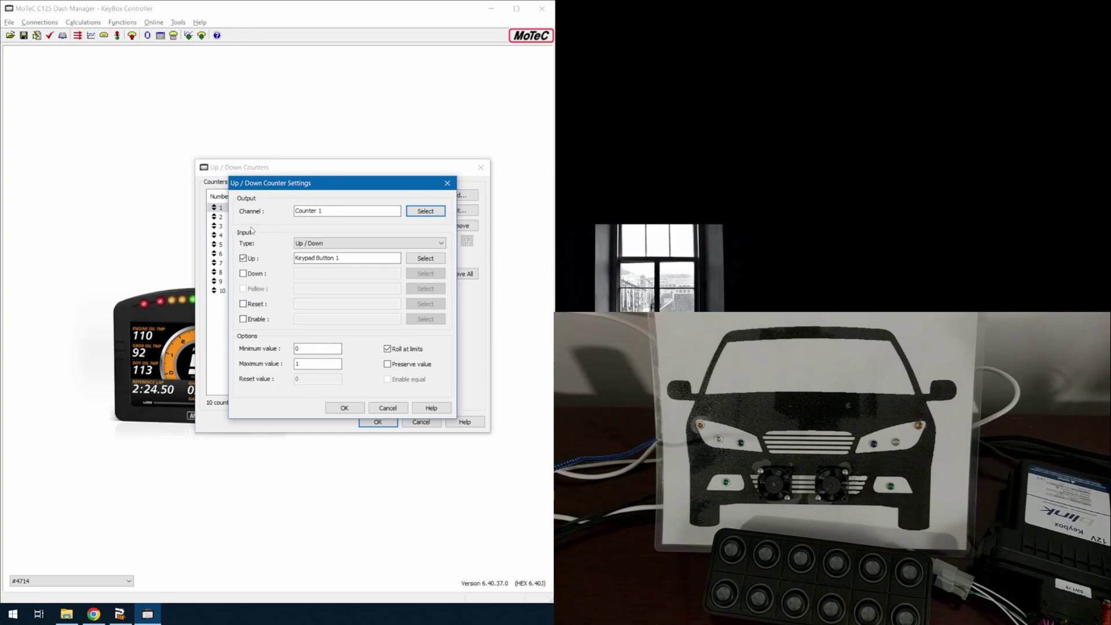
left_click(345, 408)
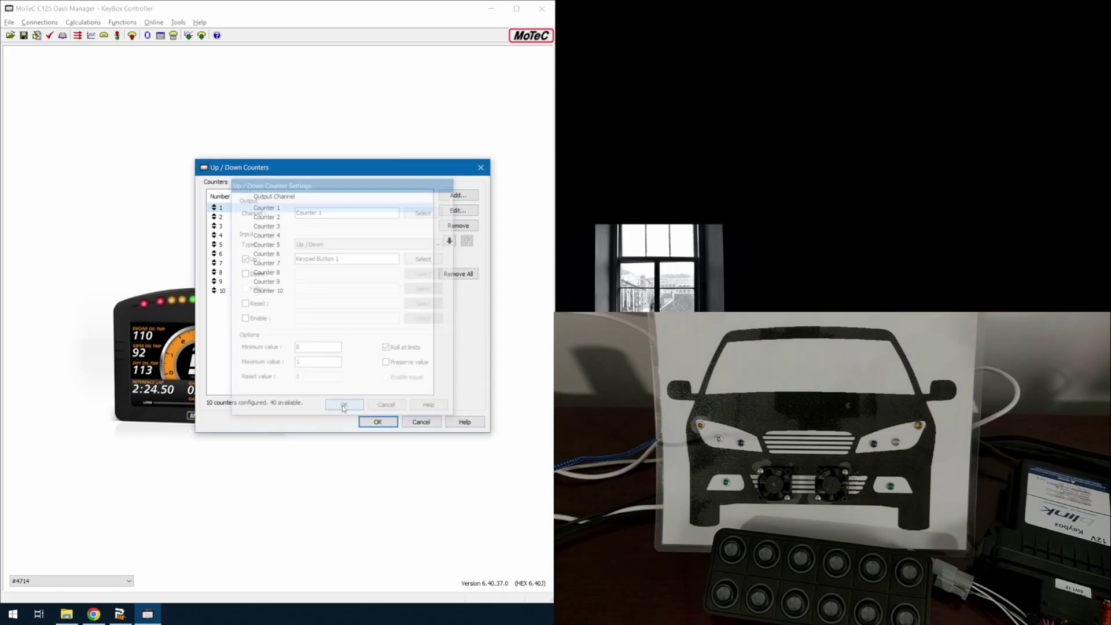
left_click(377, 421)
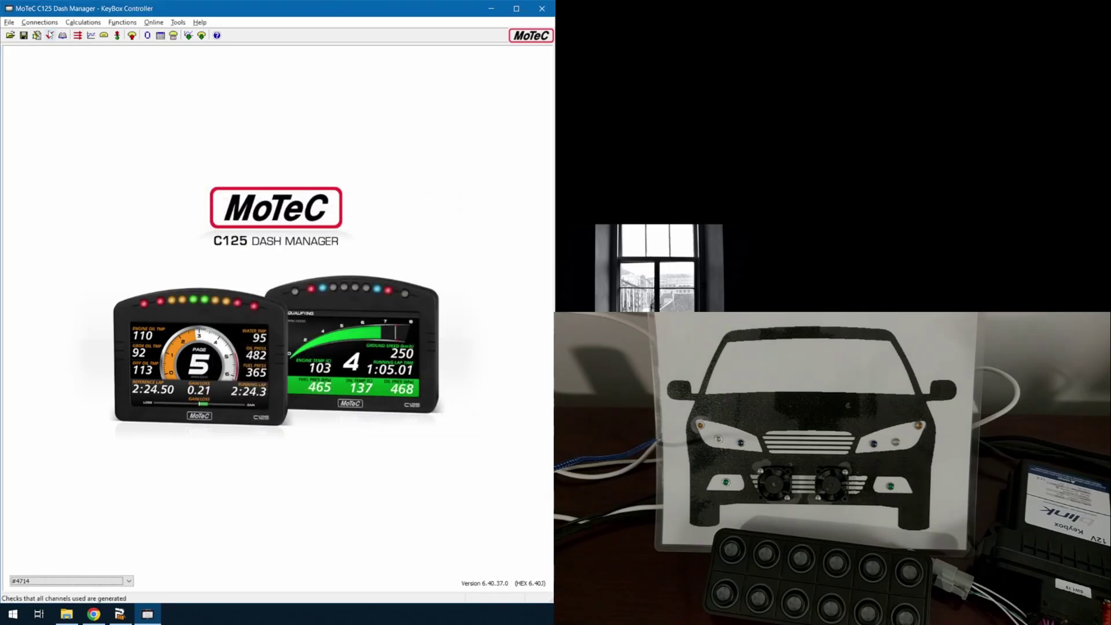
Inspect CAN 1's Keybox_Faults channels and Keybox Output Request 0x22F sending Counters 1–10
left_click(40, 22)
left_click(52, 47)
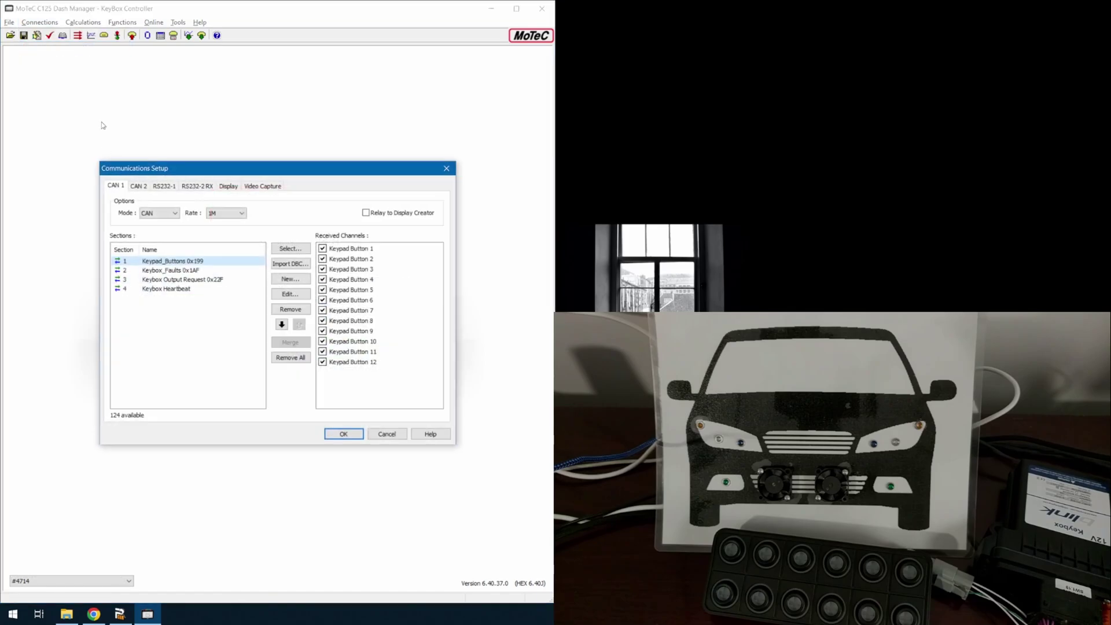
left_click(174, 270)
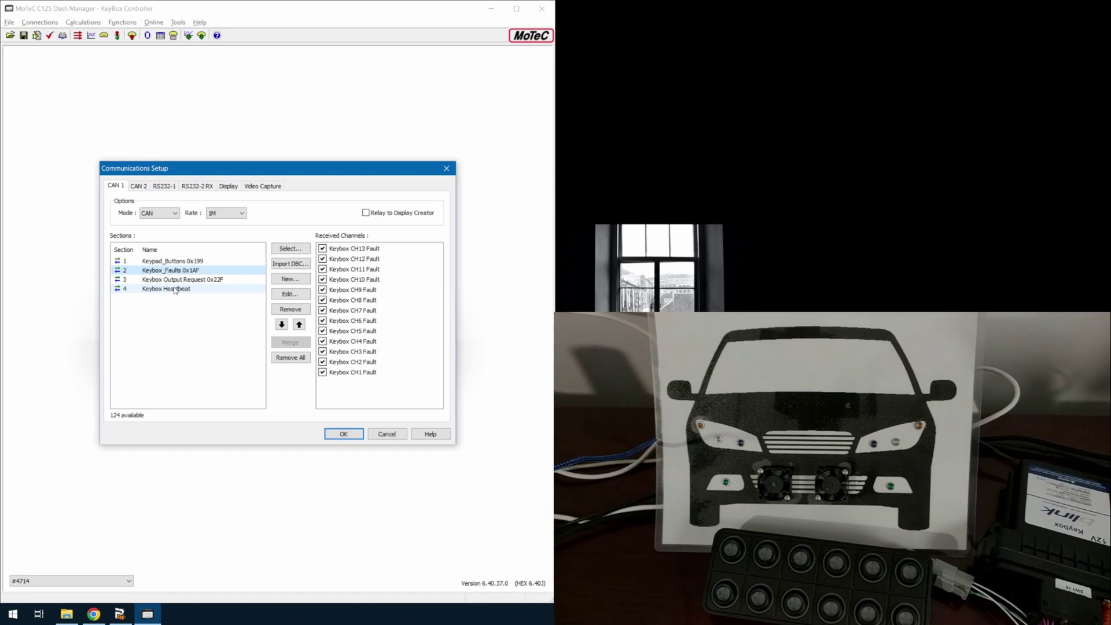
left_click(186, 280)
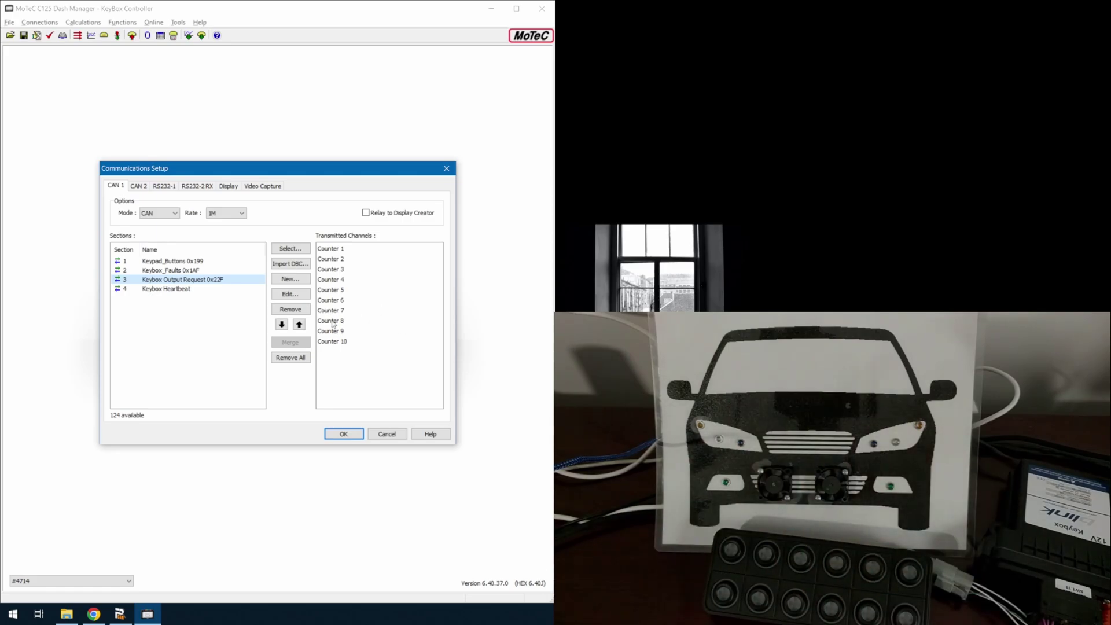
Check Keybox Heartbeat transmits Keypad Watchdog, then cancel the communications setup unchanged
left_click(160, 289)
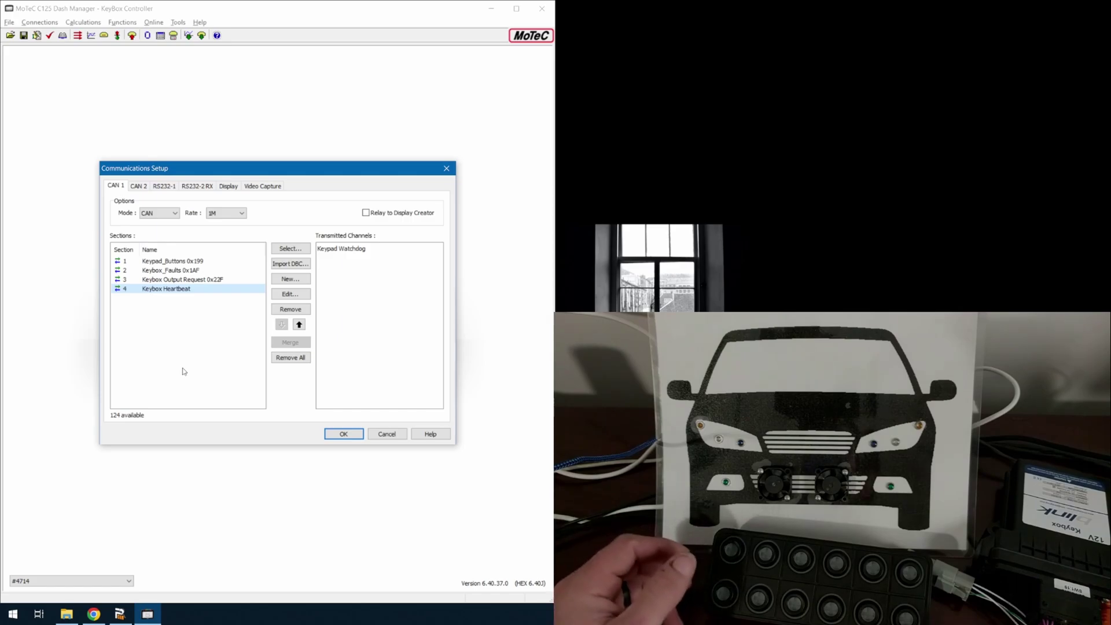
left_click(389, 435)
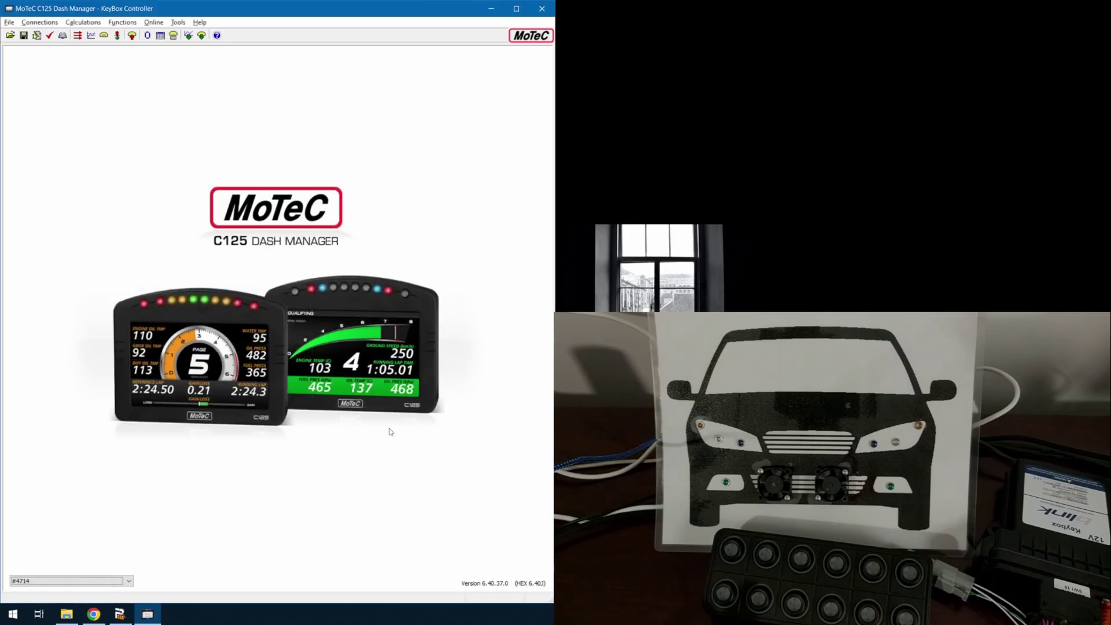
Open Monitor Channels, enlarge it at the upper left, and scroll to the keypad channels
left_click(120, 22)
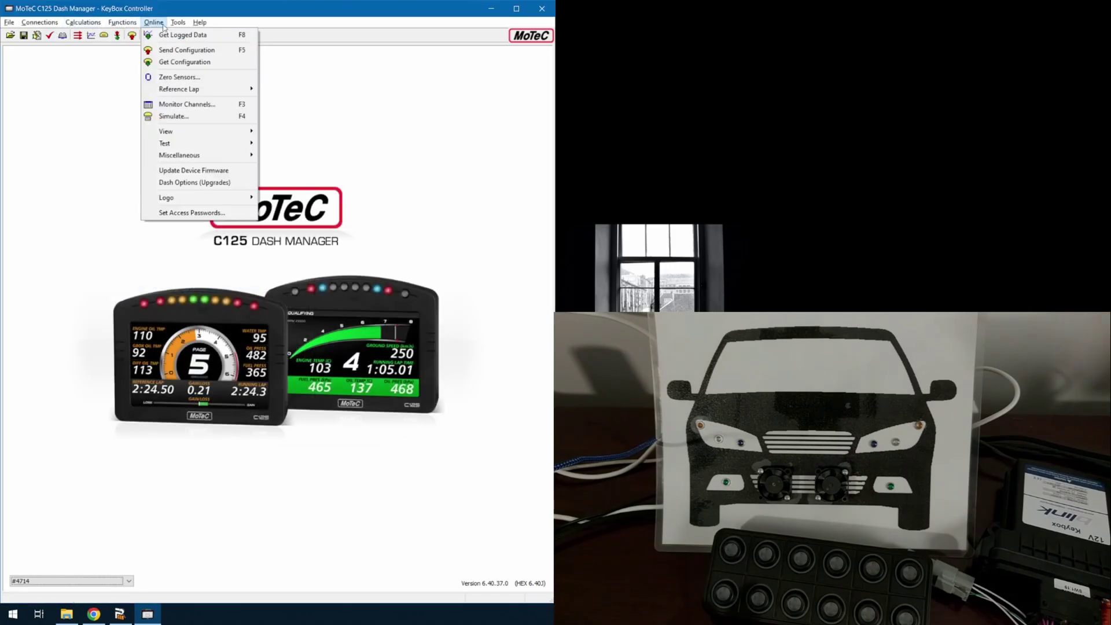
left_click(186, 104)
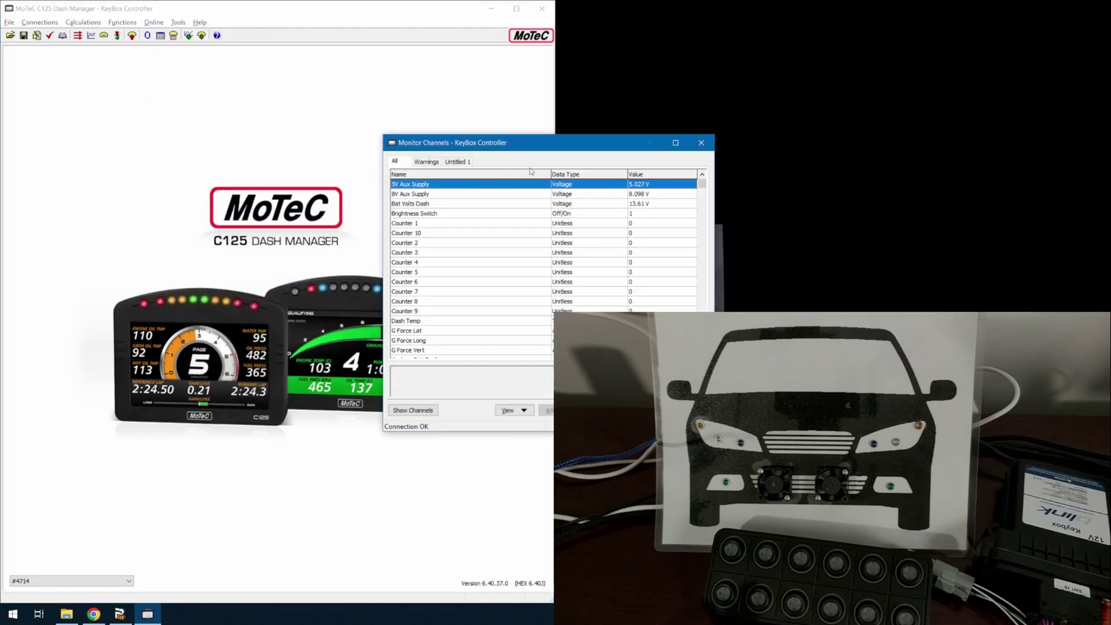
left_click_drag(522, 149, 172, 68)
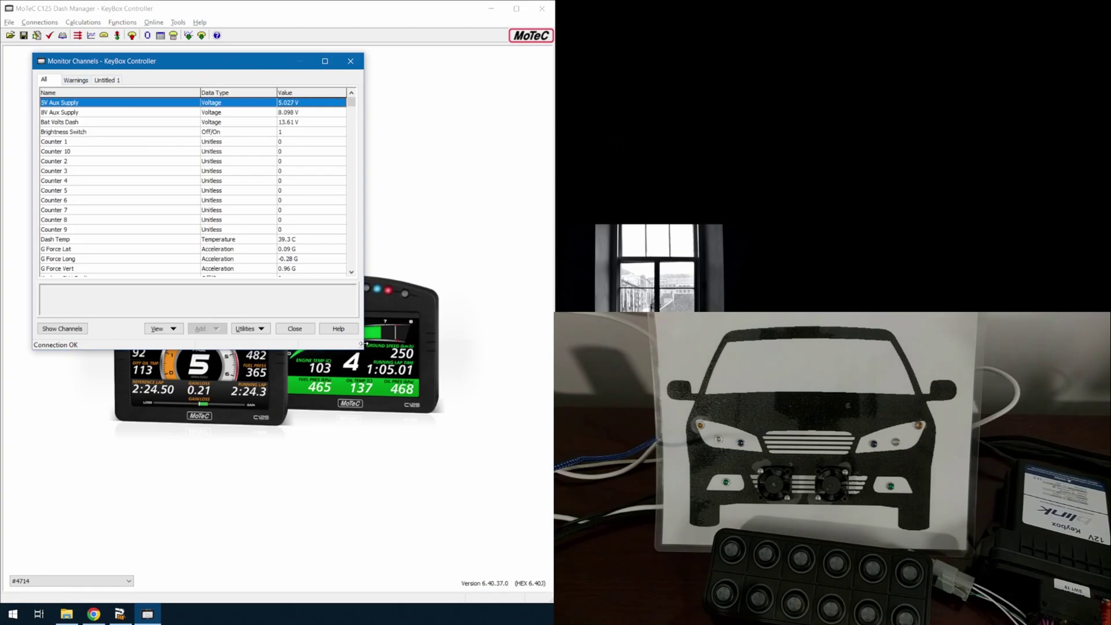
left_click_drag(357, 347, 461, 580)
key("Down")
key("Down")
key("Down")
key("Down")
key("Down")
key("Down")
key("Down")
key("Down")
key("Down")
key("Down")
key("Down")
key("Down")
key("Down")
key("Down")
key("Down")
key("Down")
key("Down")
key("Down")
key("Down")
key("Down")
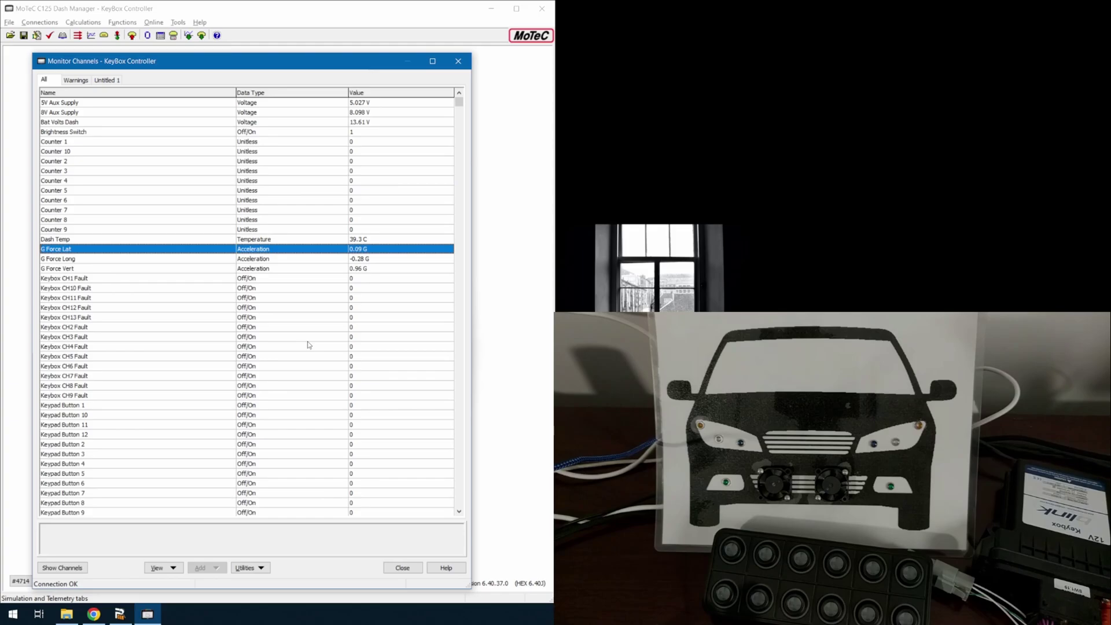
key("Down")
key("Down")
key("Down")
key("Down")
key("Down")
key("Down")
key("Down")
key("Down")
key("Down")
key("Down")
key("Down")
key("Down")
key("Down")
key("Down")
key("Down")
key("Down")
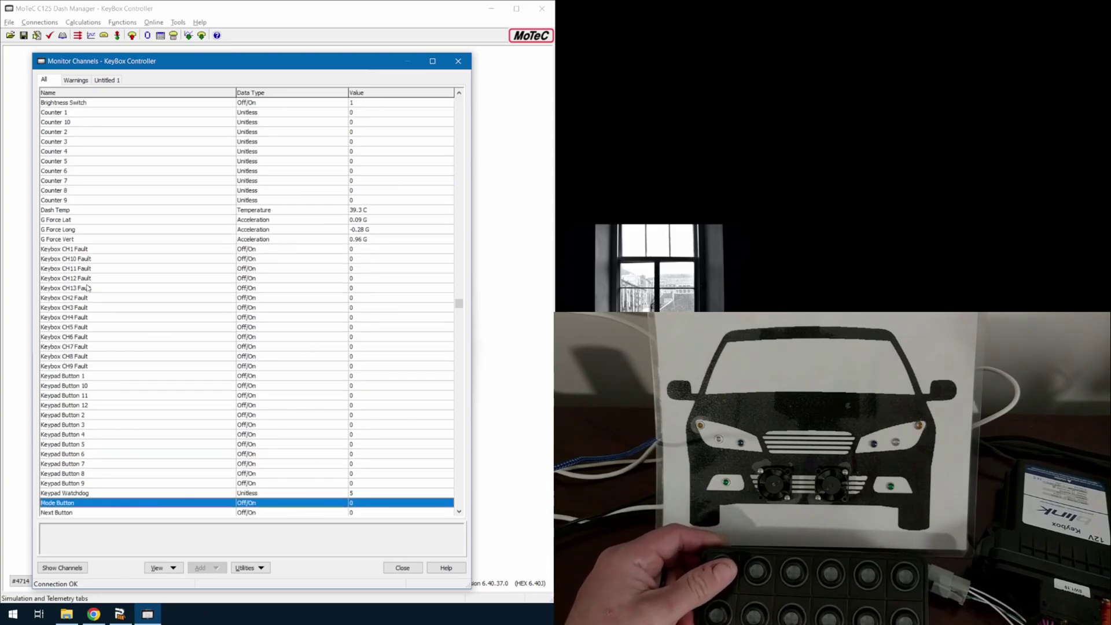
Select Keypad Button 1 and Counter 1 to watch Counter 1 toggle to 1 live
left_click(197, 375)
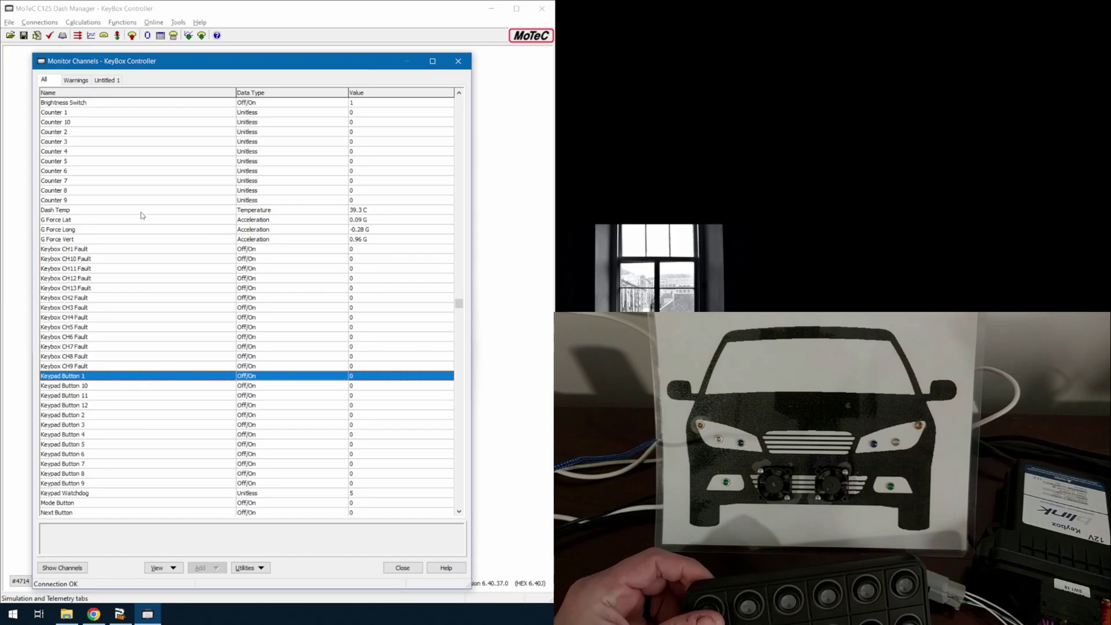
left_click(152, 111)
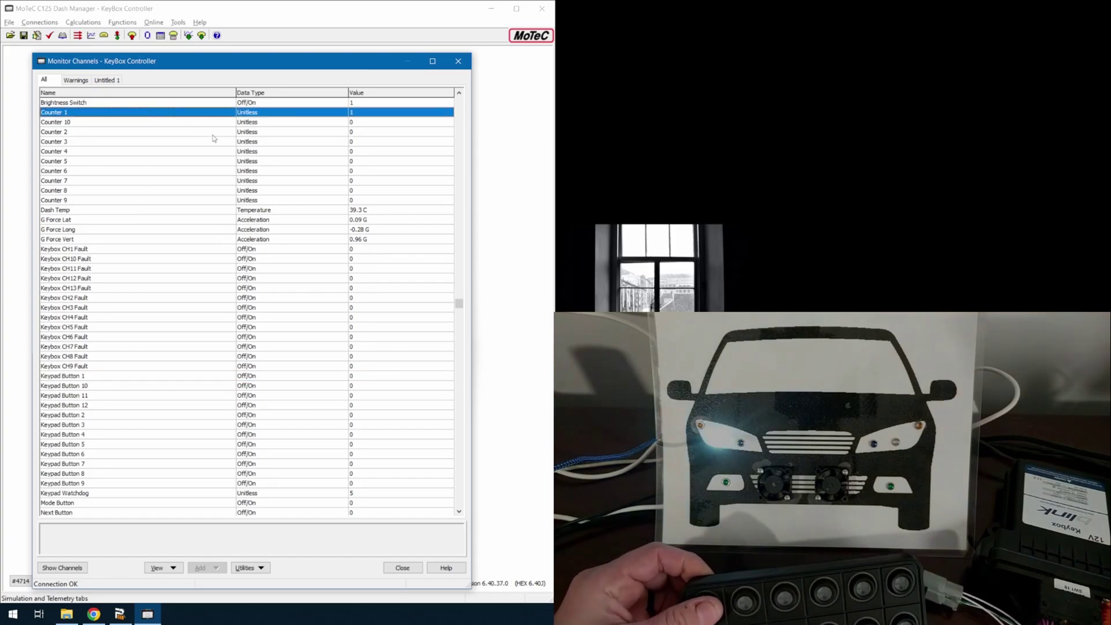